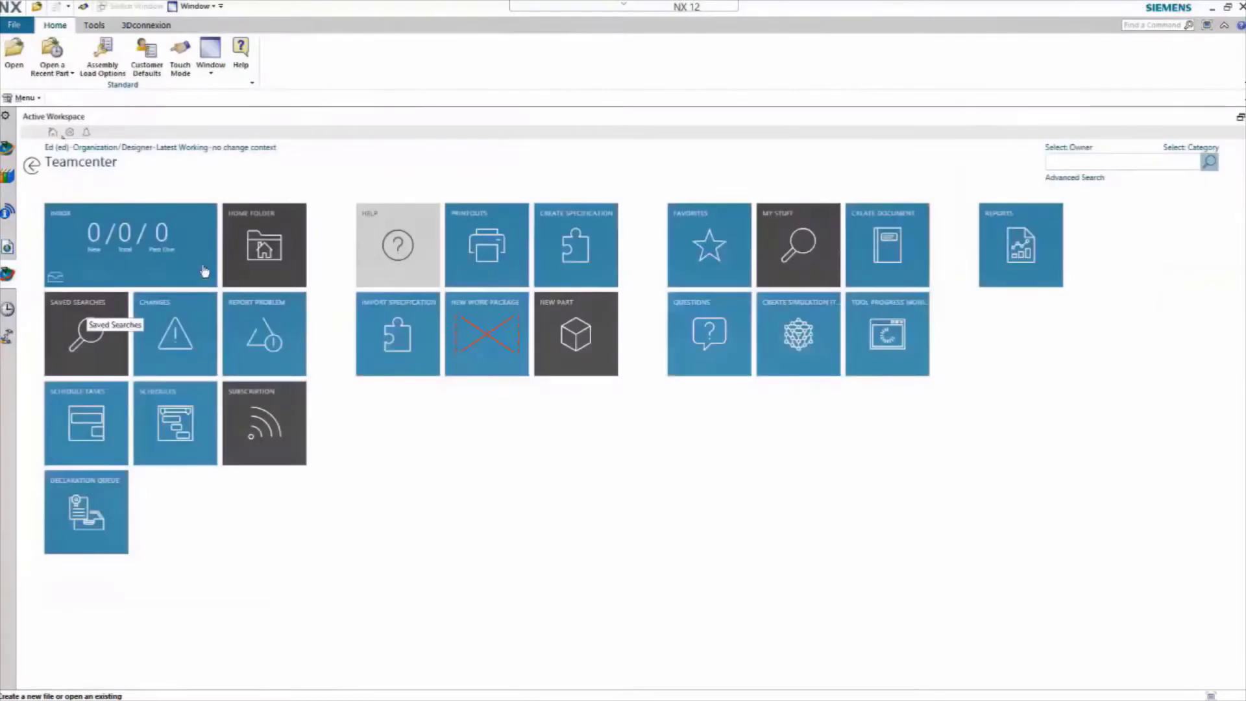
- Load the Handdrill (Enhanced) assembly from the Home folder into NX
left_click(251, 249)
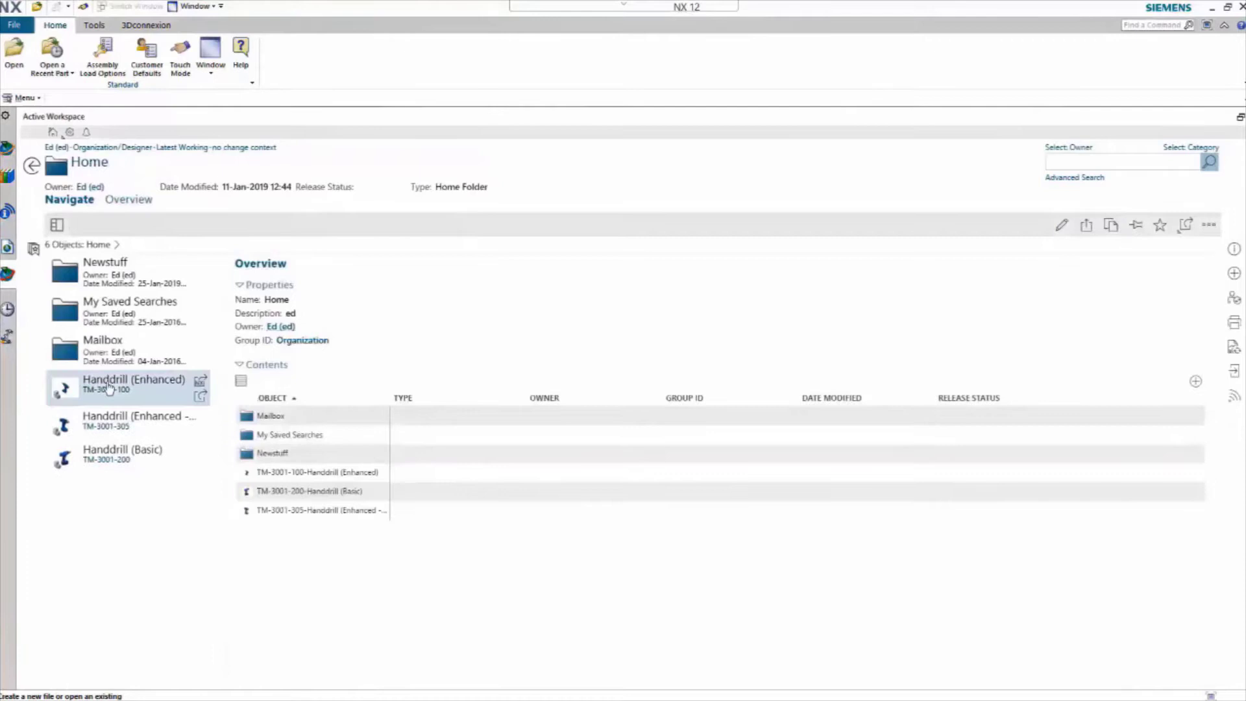
mouse_move(133, 384)
left_click(200, 380)
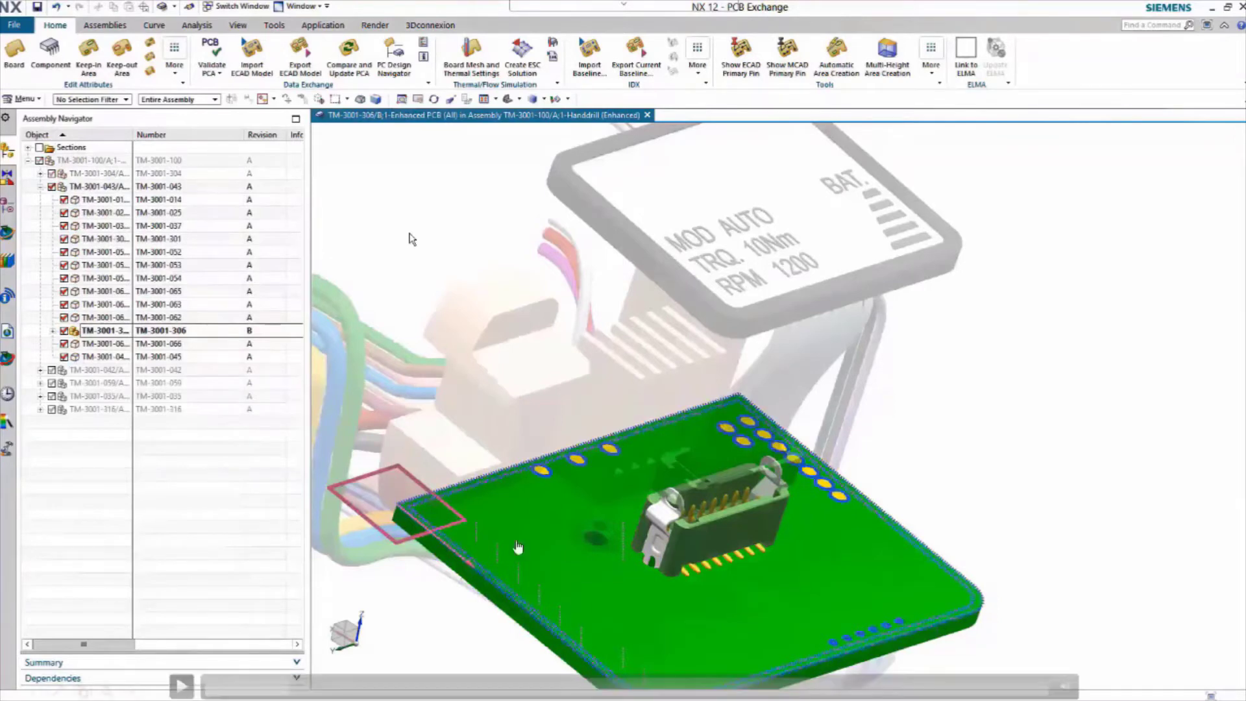
- Save the current board baseline as HandDrill-Start.idx in Temporary Files
mouse_move(728, 573)
key("space")
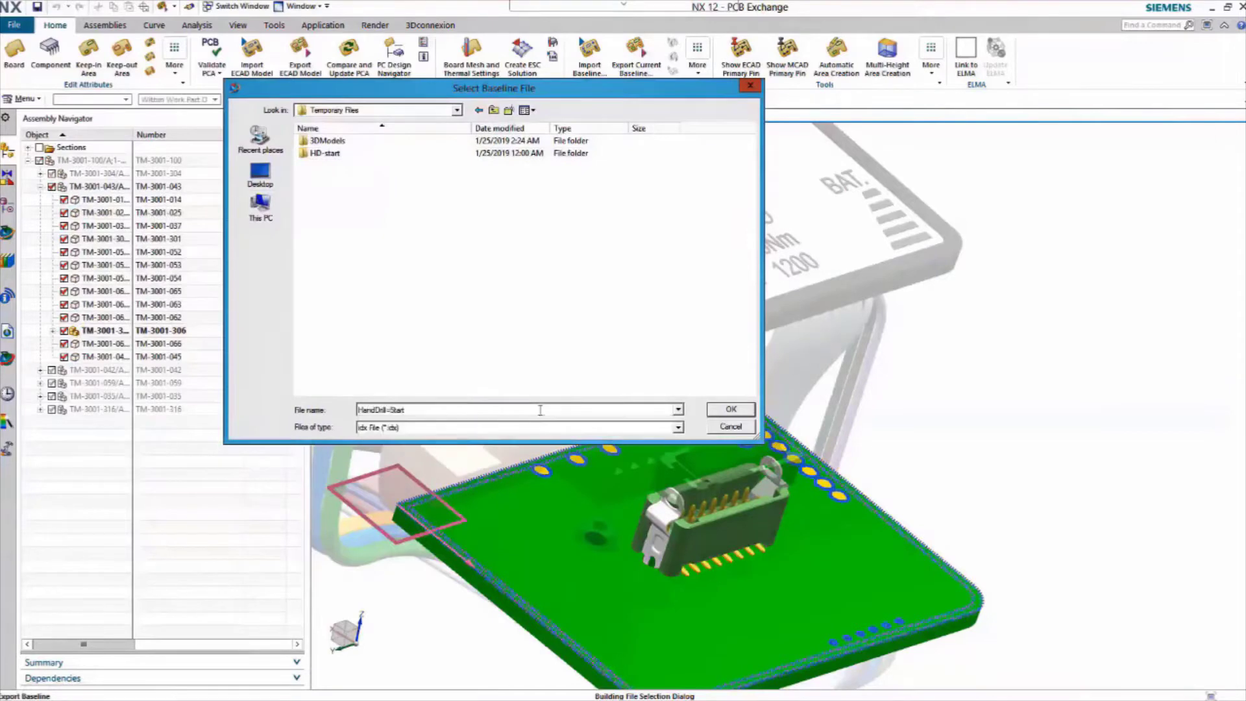
left_click(735, 408)
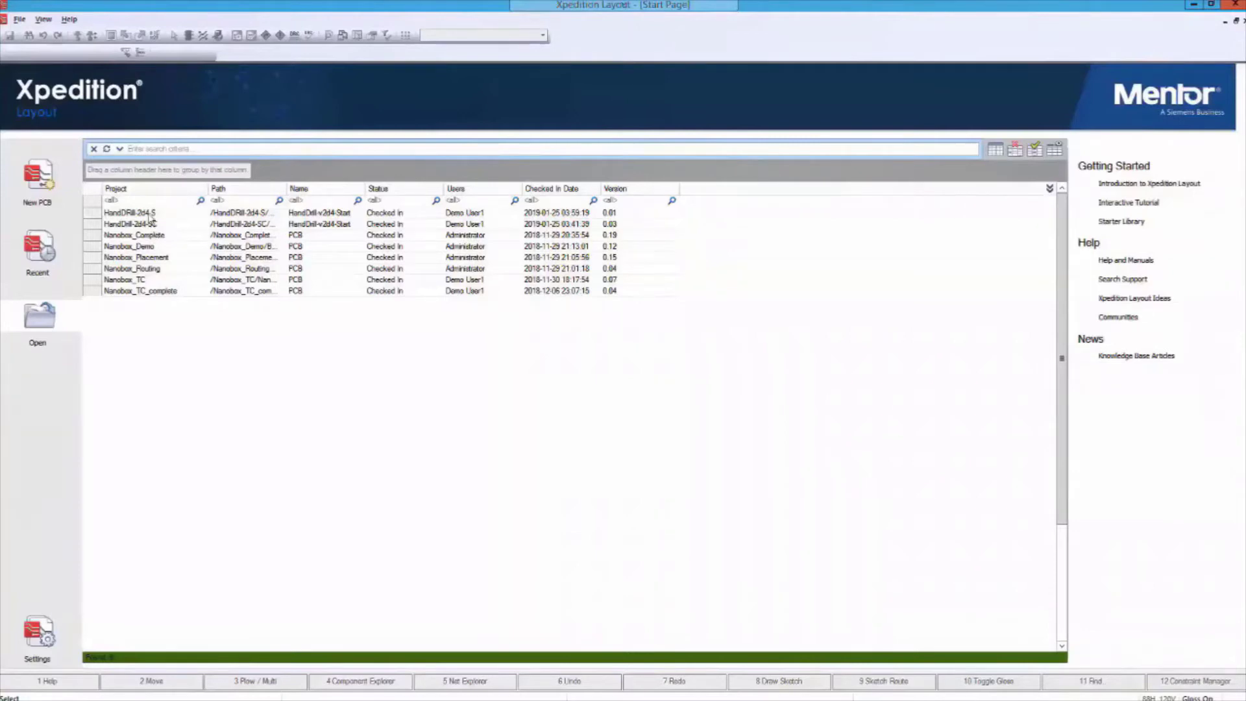
- Open the HandDrill-2d4-S project with Edit Exclusive
left_click(153, 214)
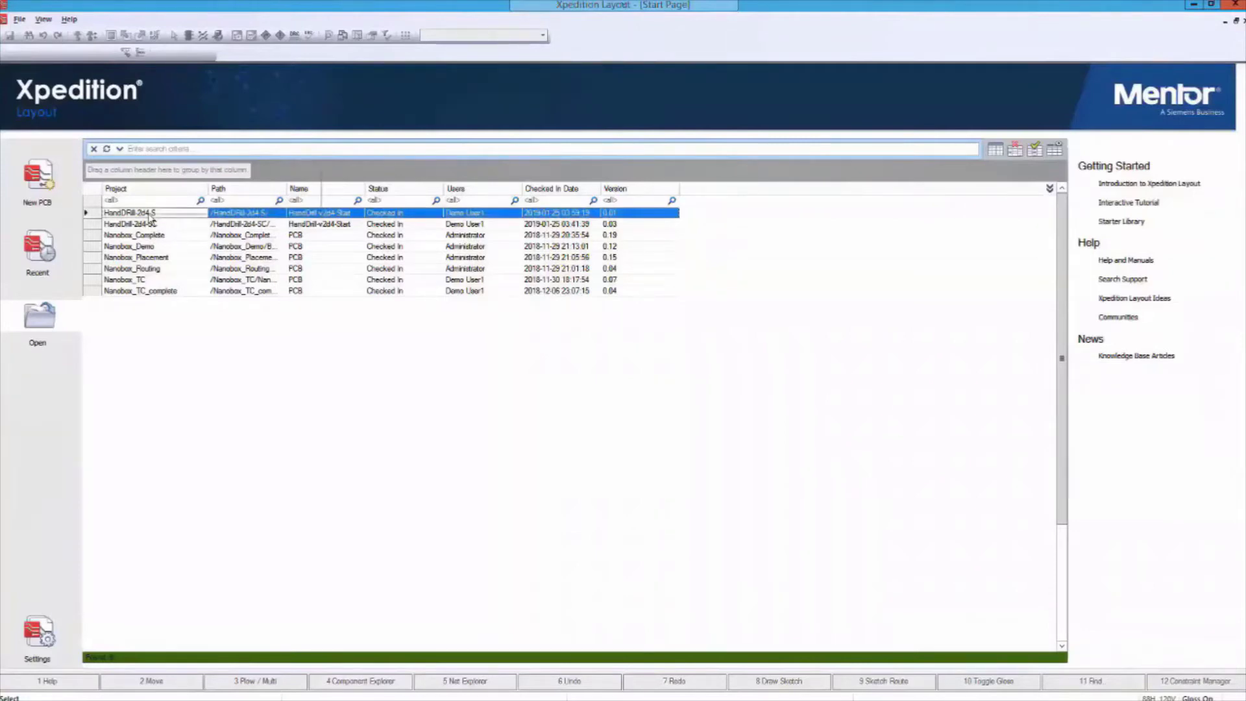
right_click(153, 221)
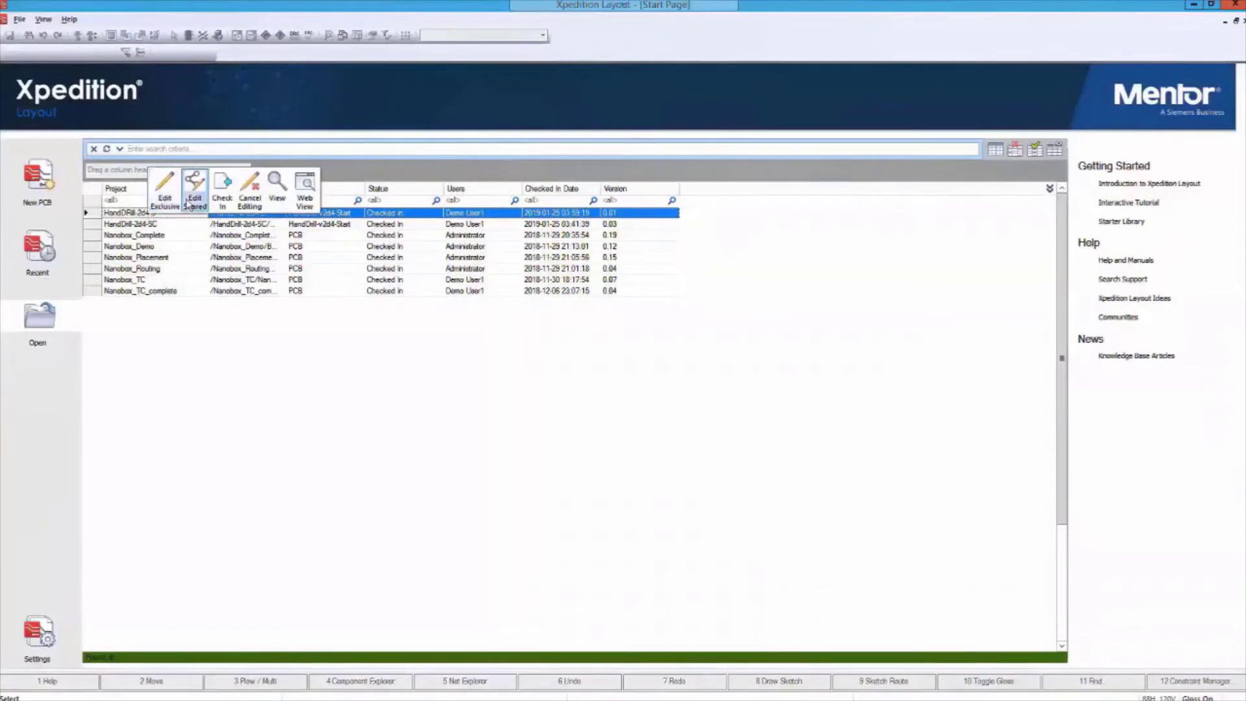
left_click(165, 198)
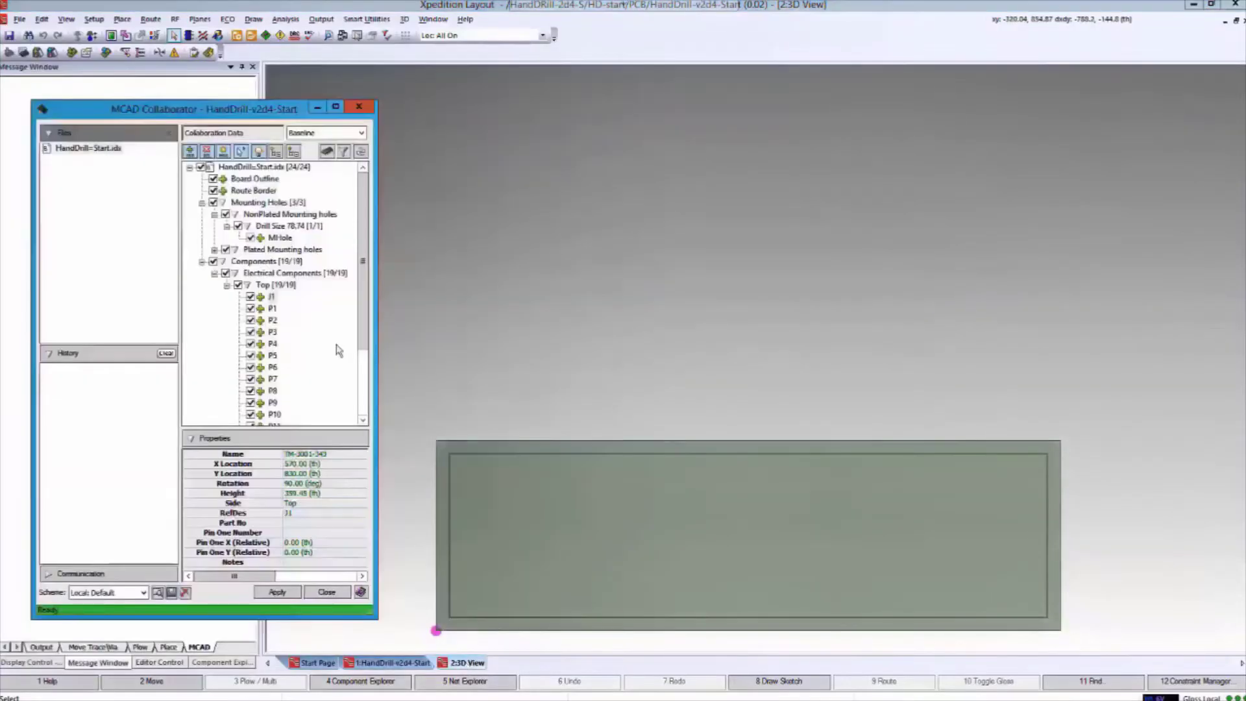
- Apply the HandDrill-Start.idx baseline after previewing the board outline and J1 connector
left_click(103, 149)
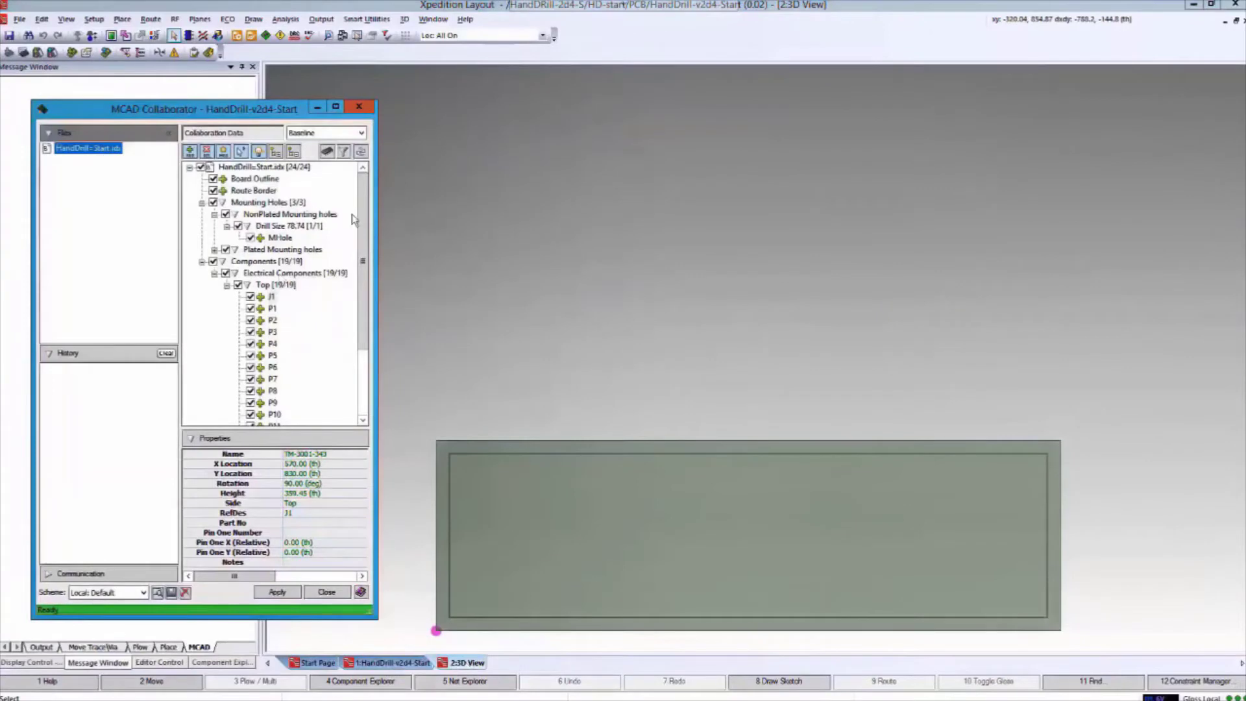
left_click(253, 179)
scroll(282, 243, "down", 1)
scroll(282, 244, "down", 2)
left_click(273, 202)
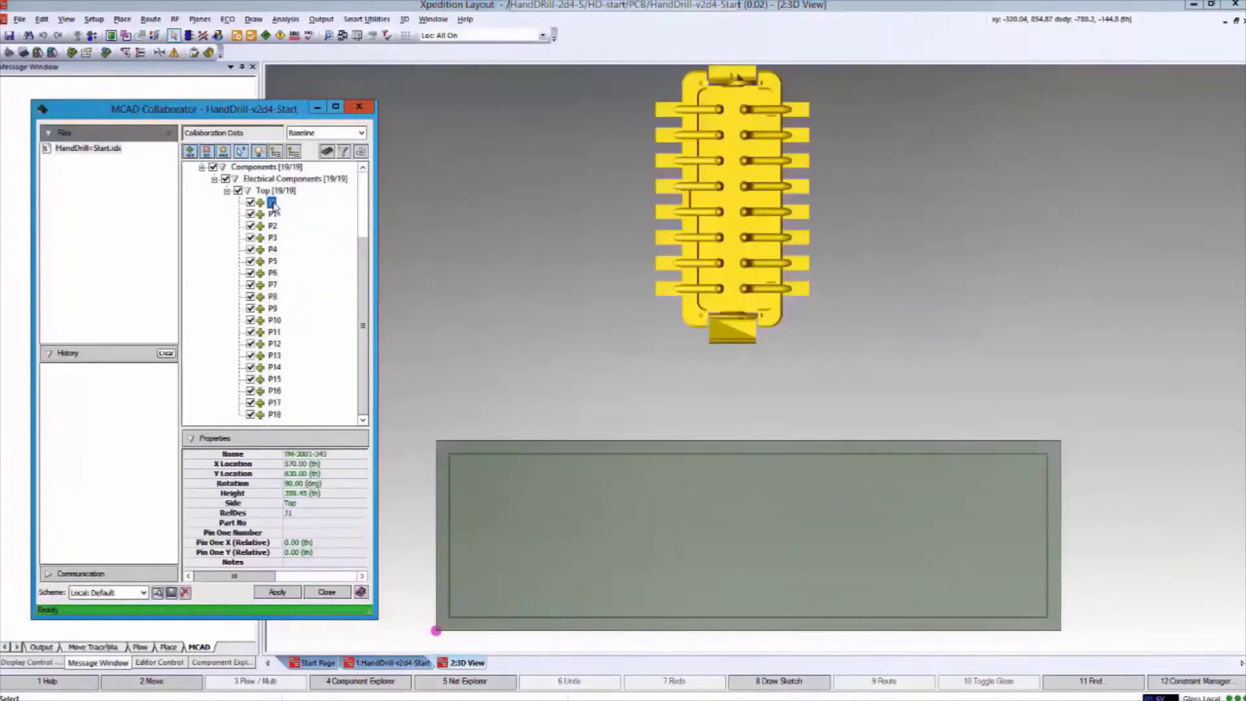
left_click(278, 592)
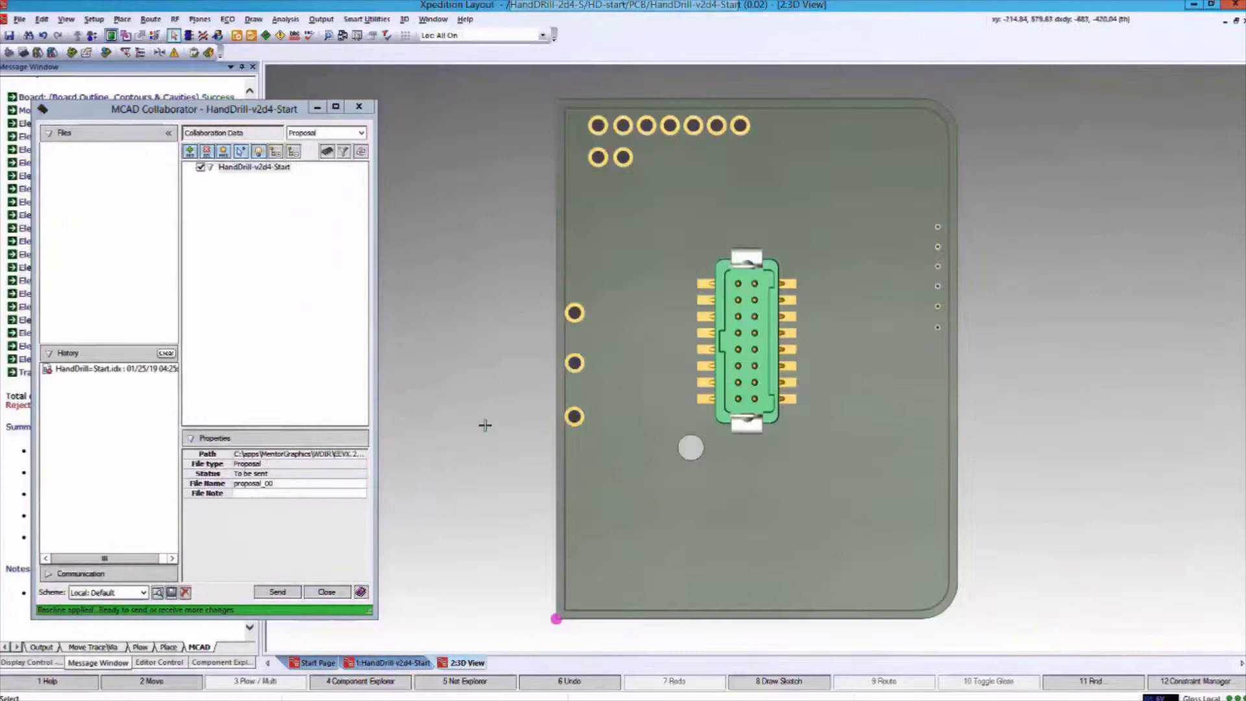
- Place transistors Q9, Q7, Q6, Q5 and Q4 on the board layout
left_click(326, 592)
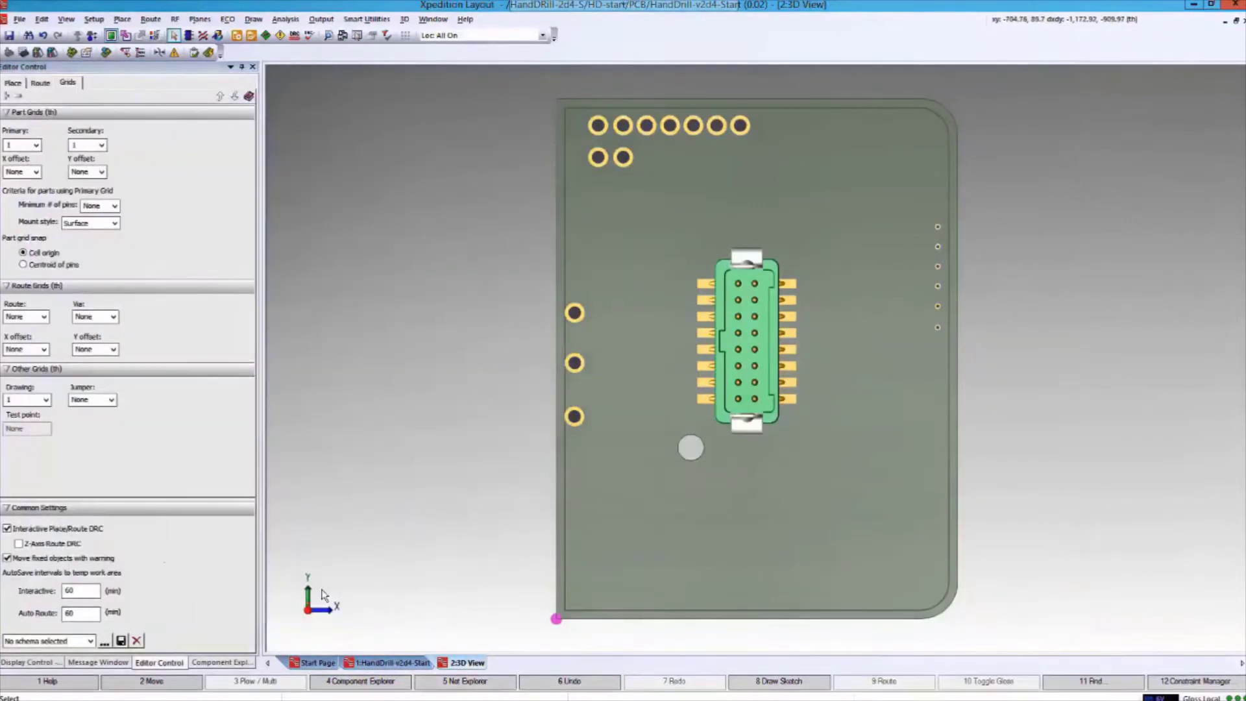
left_click(387, 663)
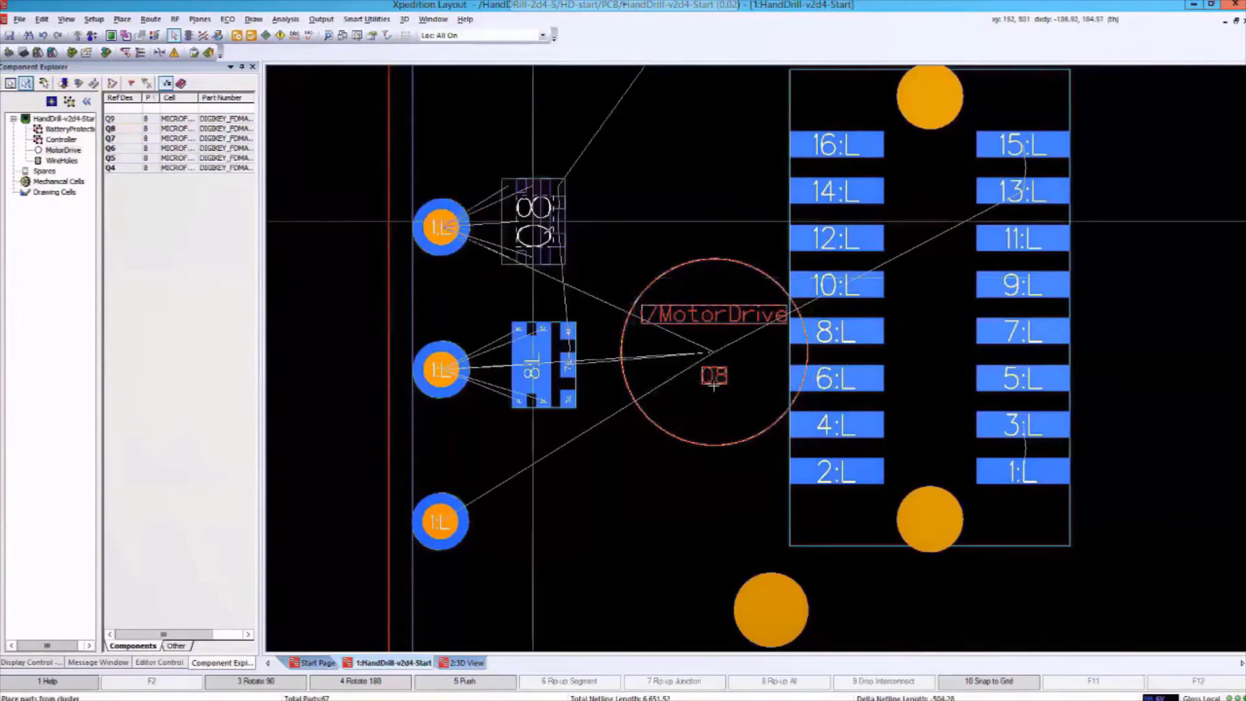
left_click(533, 226)
left_click(543, 520)
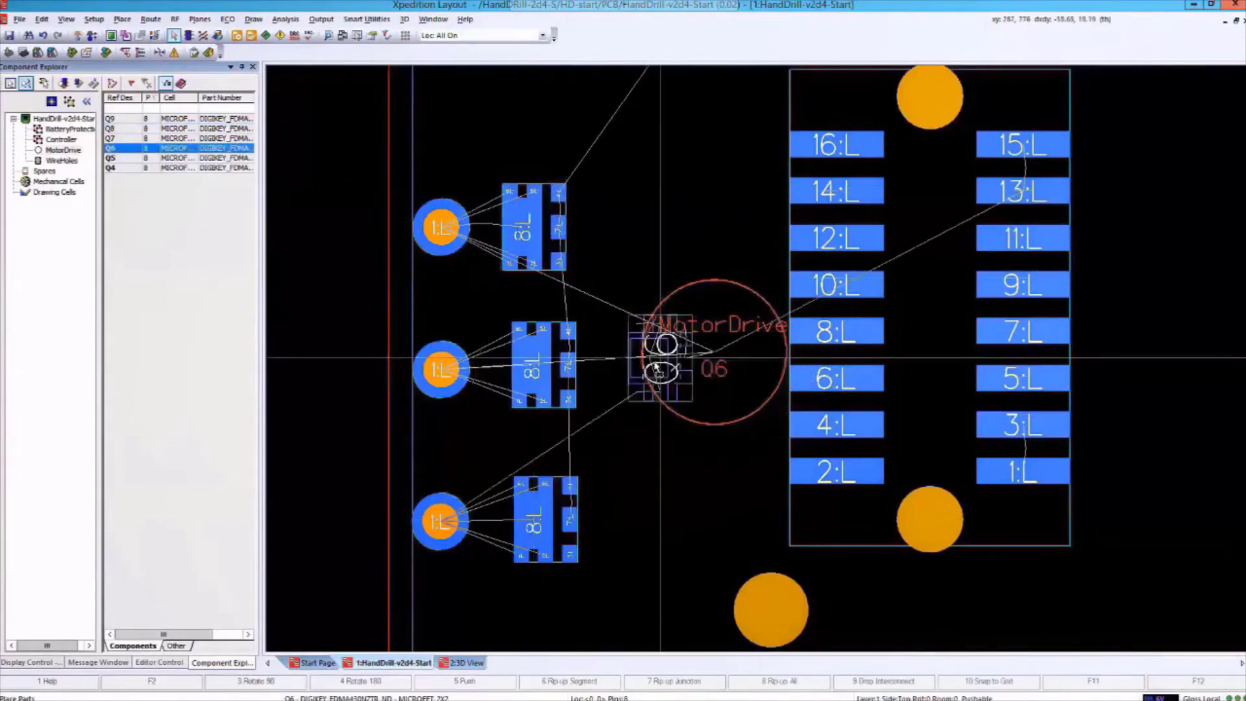
left_click(650, 362)
left_click(645, 228)
left_click(653, 520)
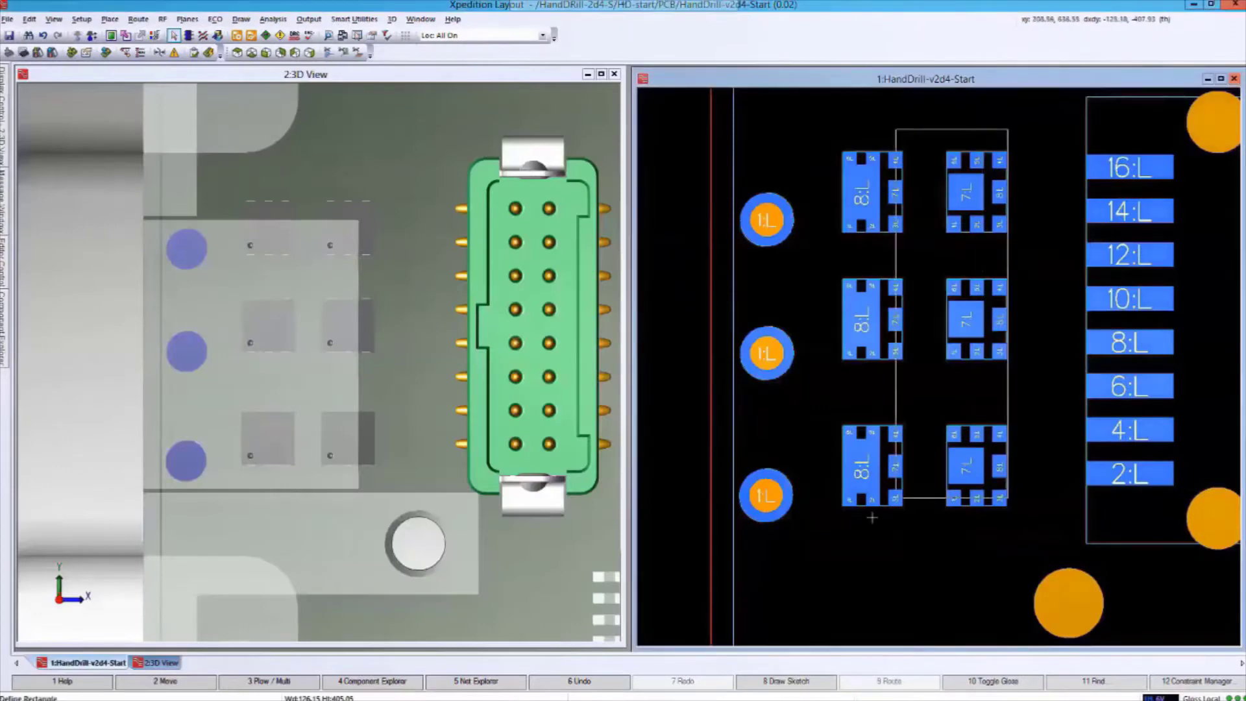
- Move the six transistors together, maximize the 3D view, and shift the white component right
left_click_drag(827, 127, 1013, 516)
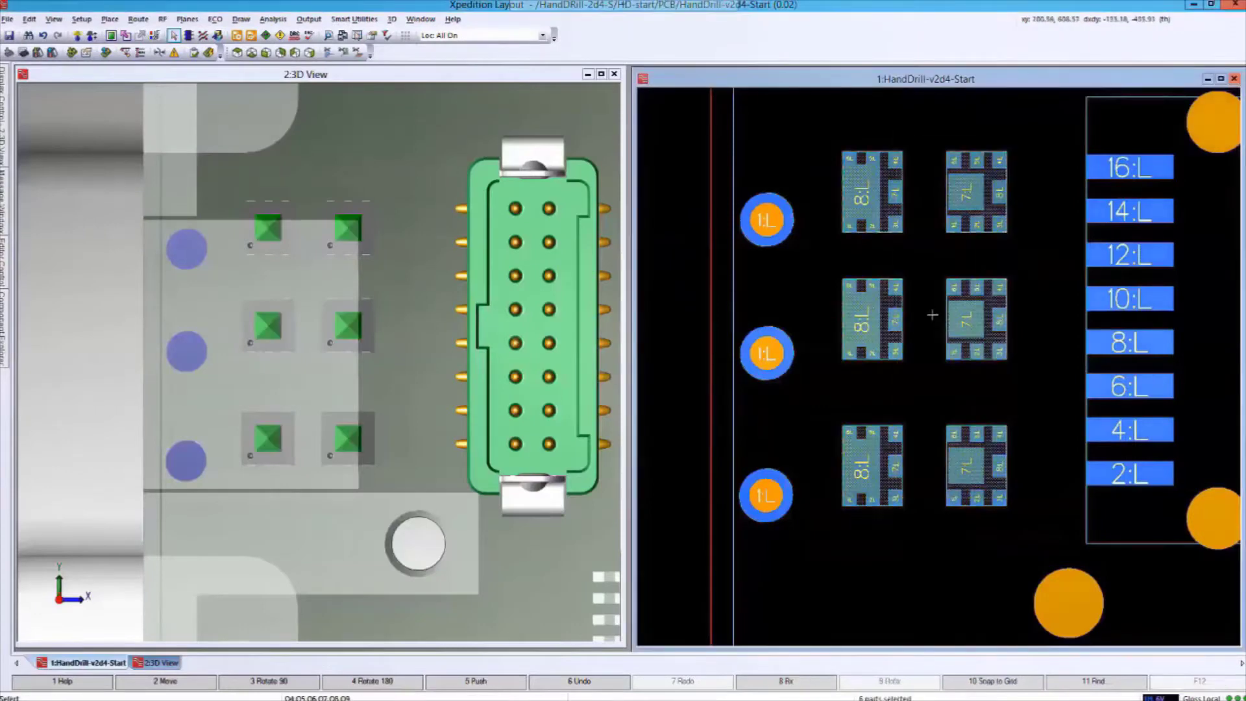
right_click(929, 320)
left_click(957, 398)
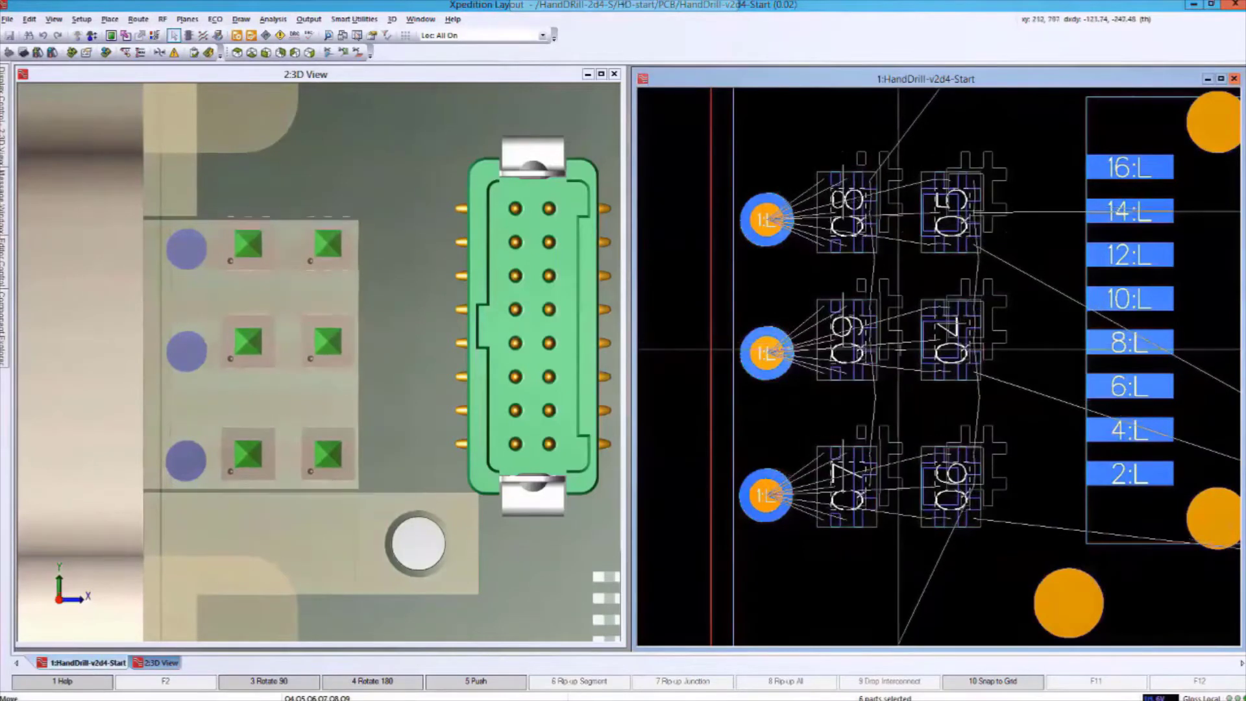
left_click(897, 356)
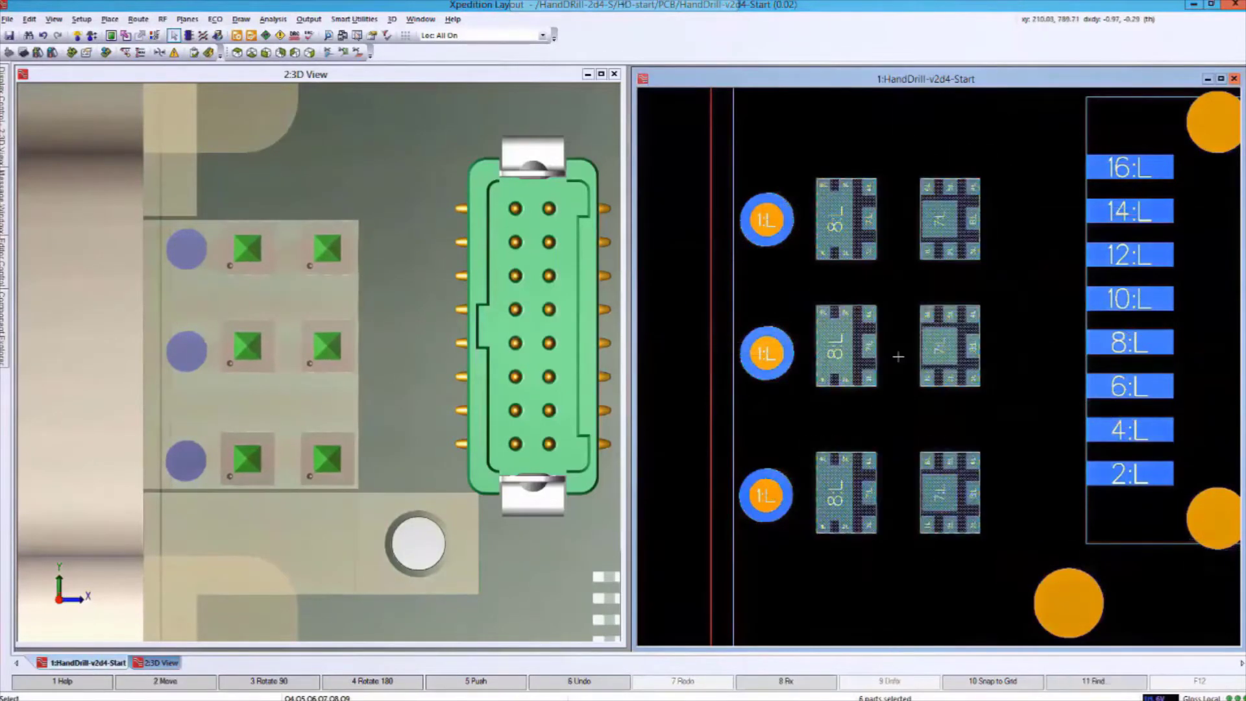
double_click(306, 74)
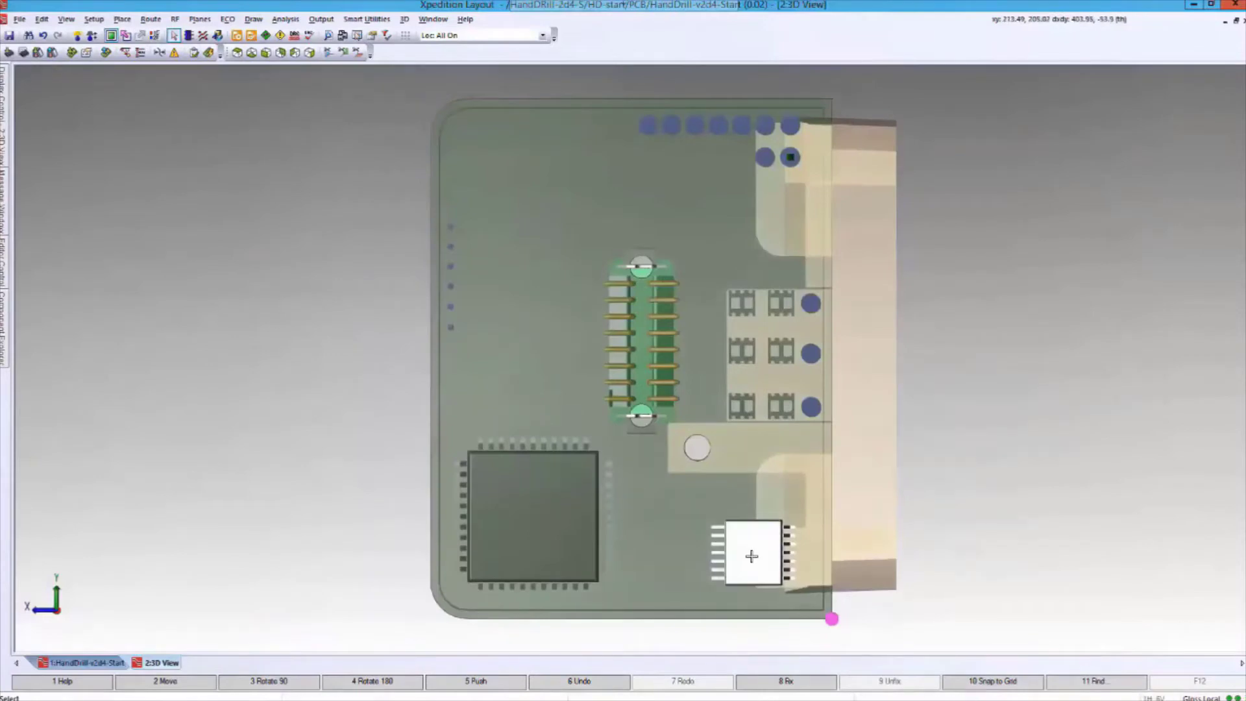
left_click_drag(751, 555, 775, 559)
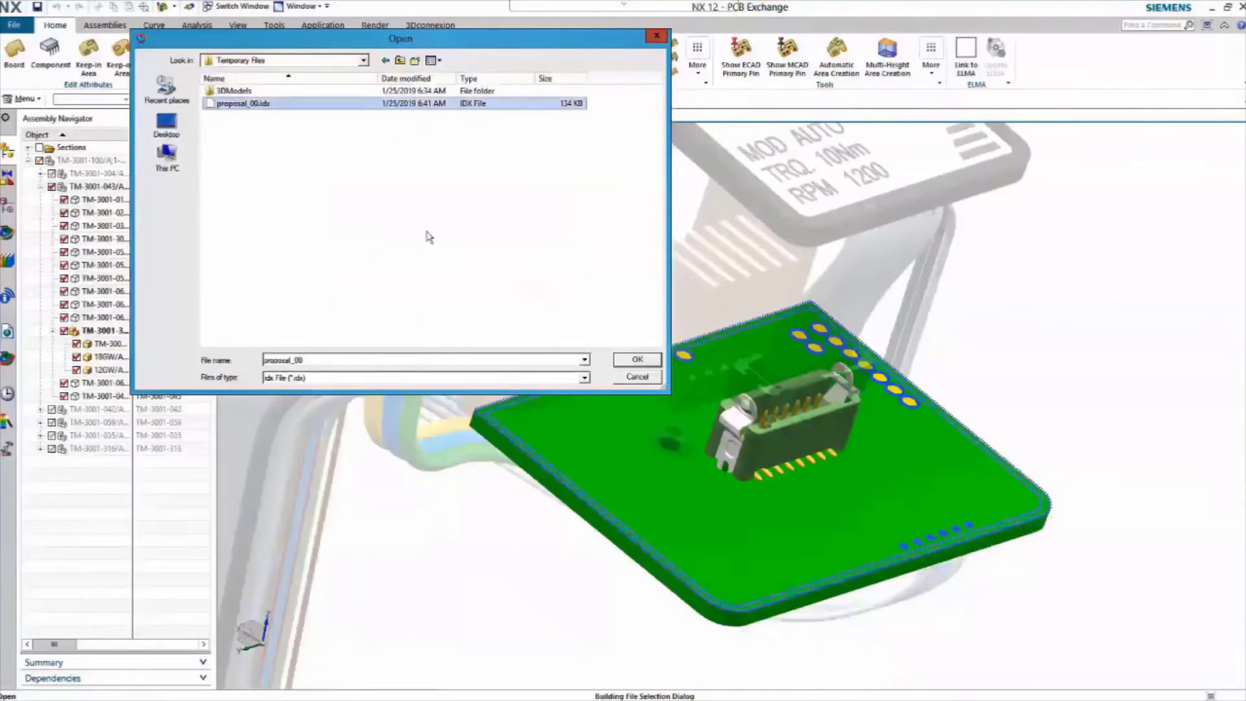
- Open proposal_00.idx to review its new components in Incremental Changes
left_click(634, 360)
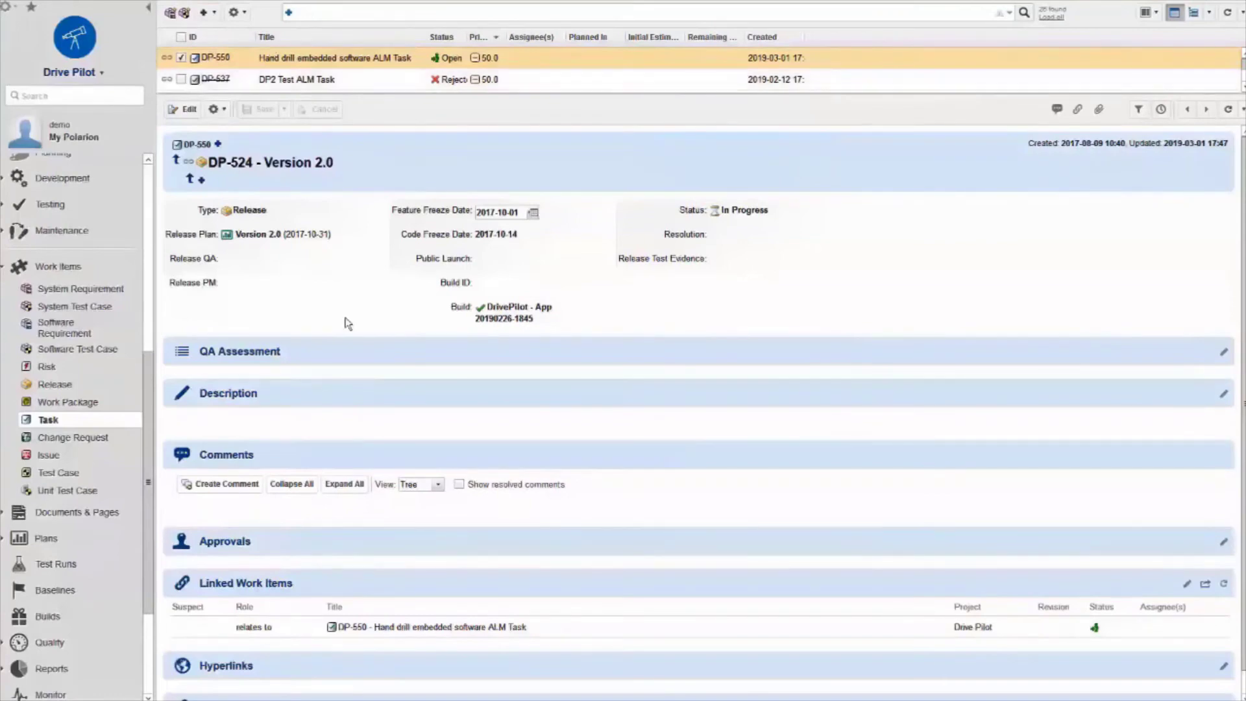
- Link DP-524 Version 2.0 to the existing Teamcenter item Embedded Software as 'relates to'
left_click(351, 586)
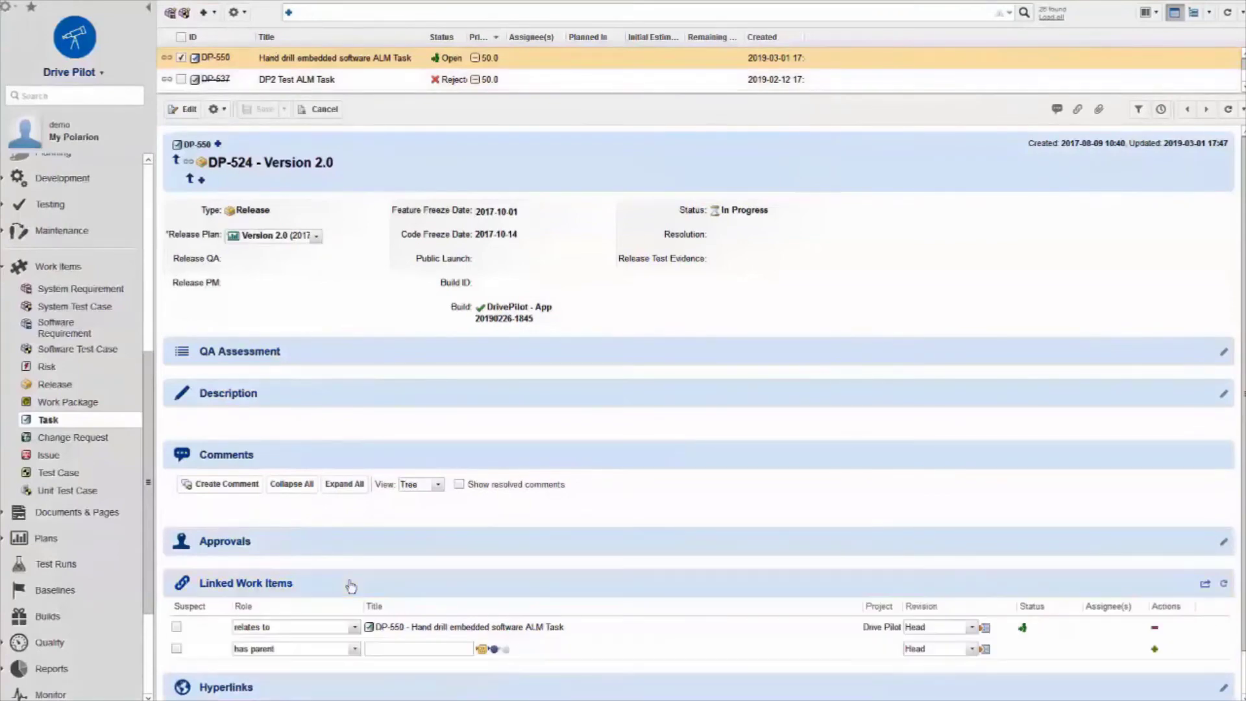
left_click(282, 648)
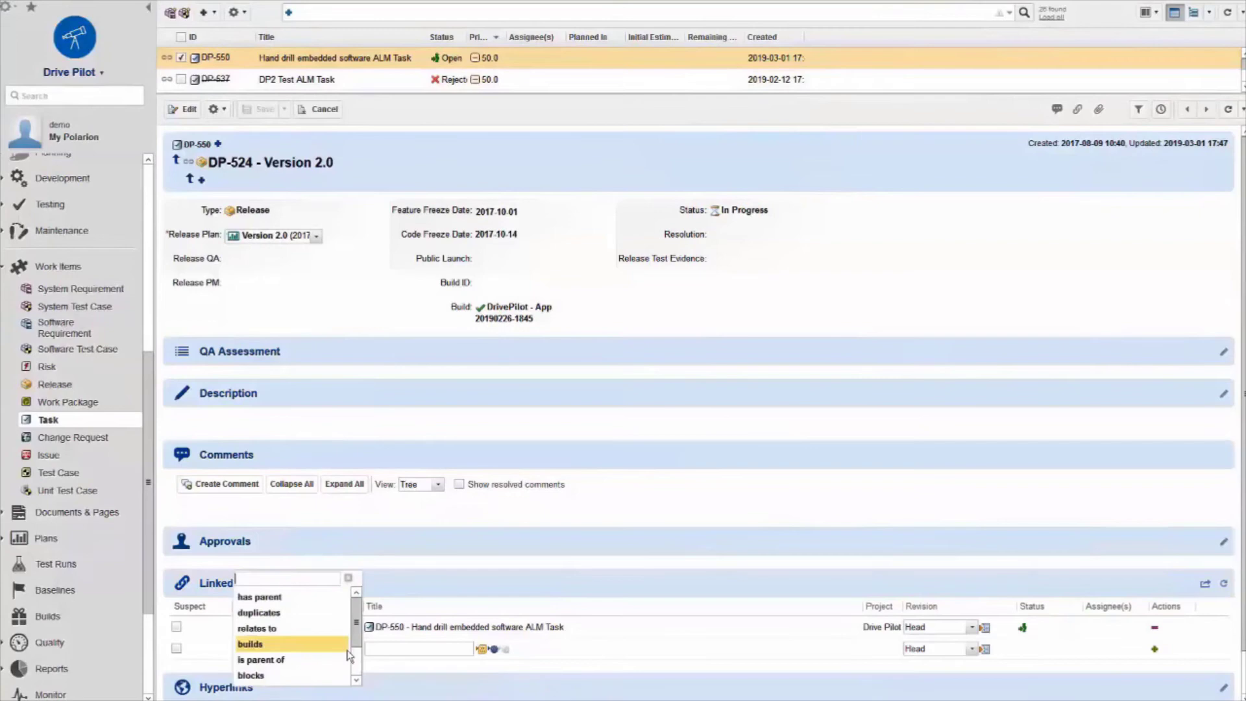
left_click(272, 628)
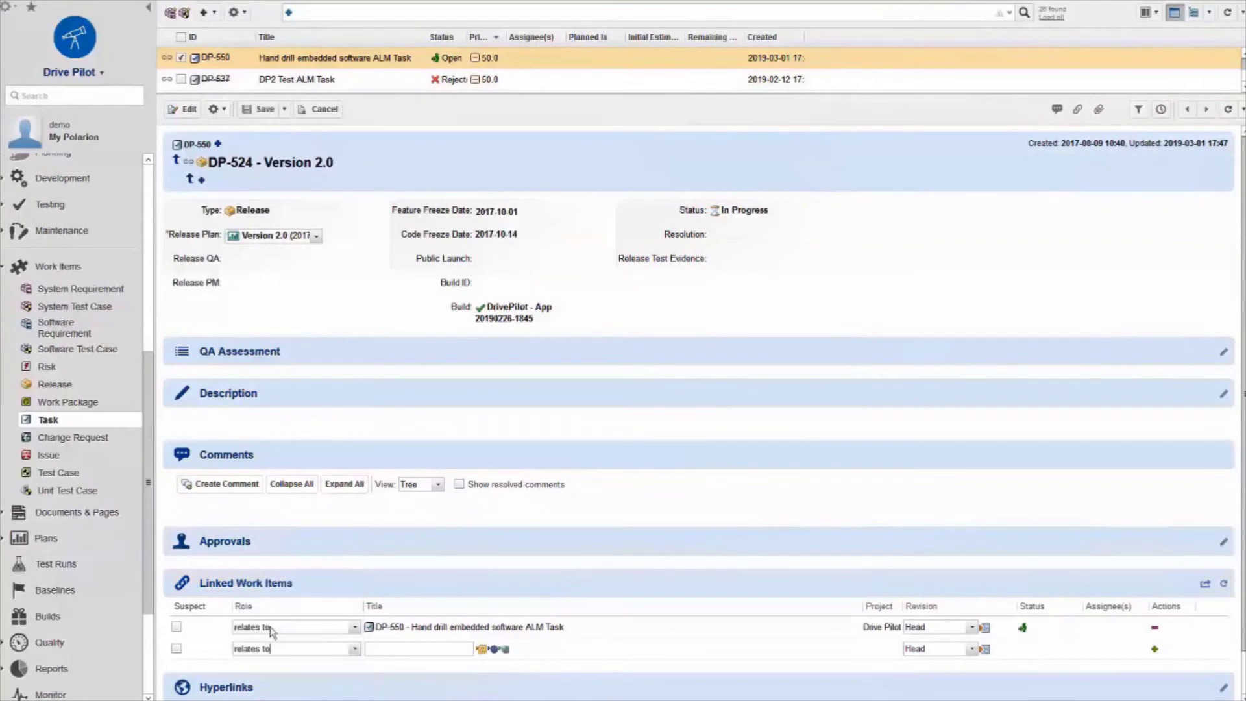
left_click(504, 651)
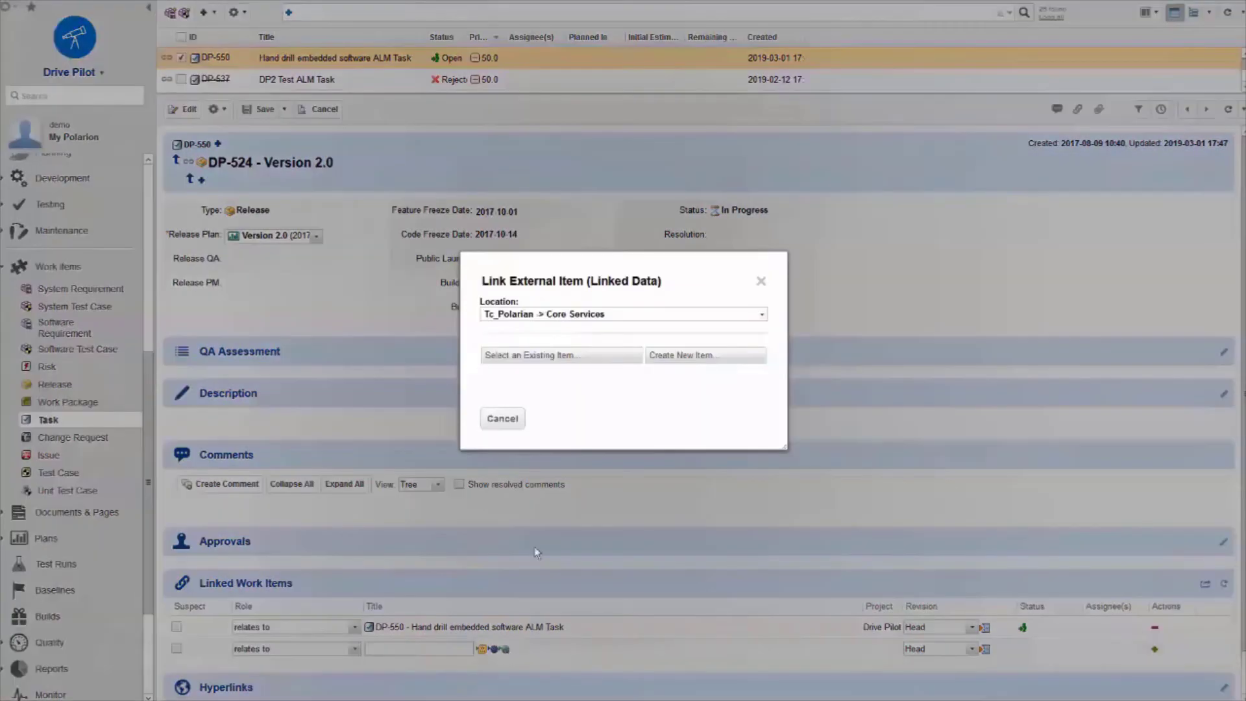
left_click(536, 357)
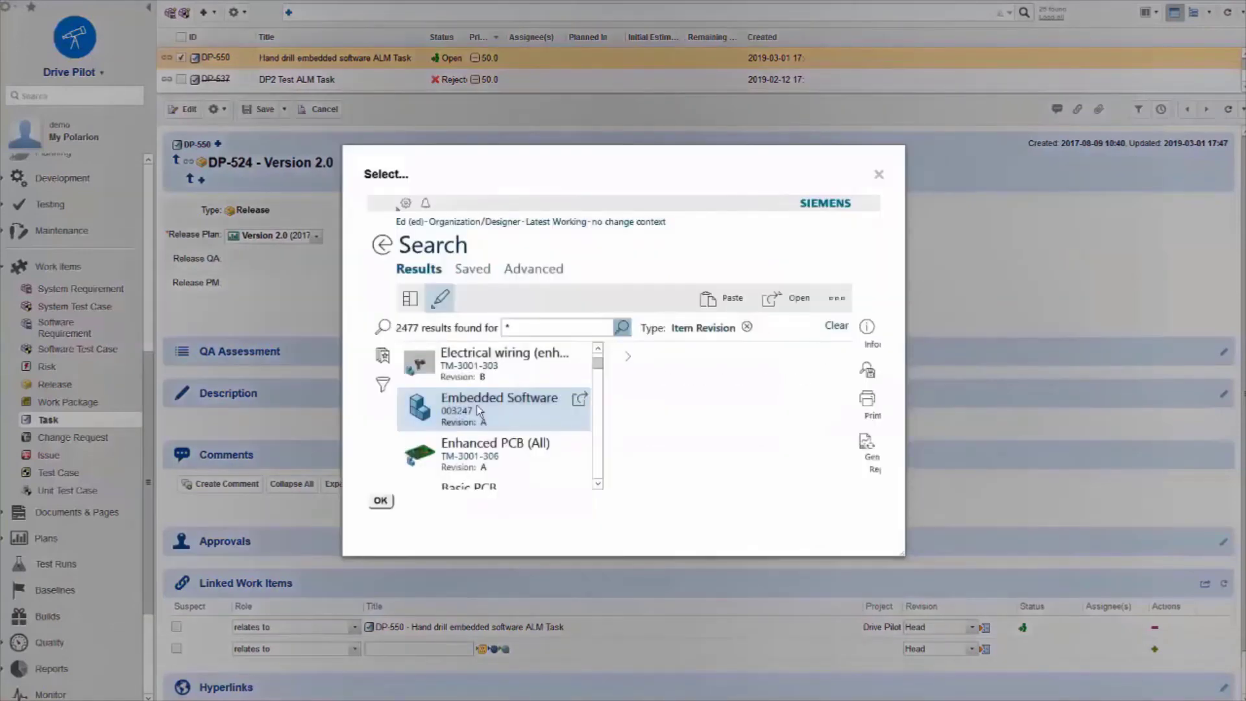
left_click(476, 405)
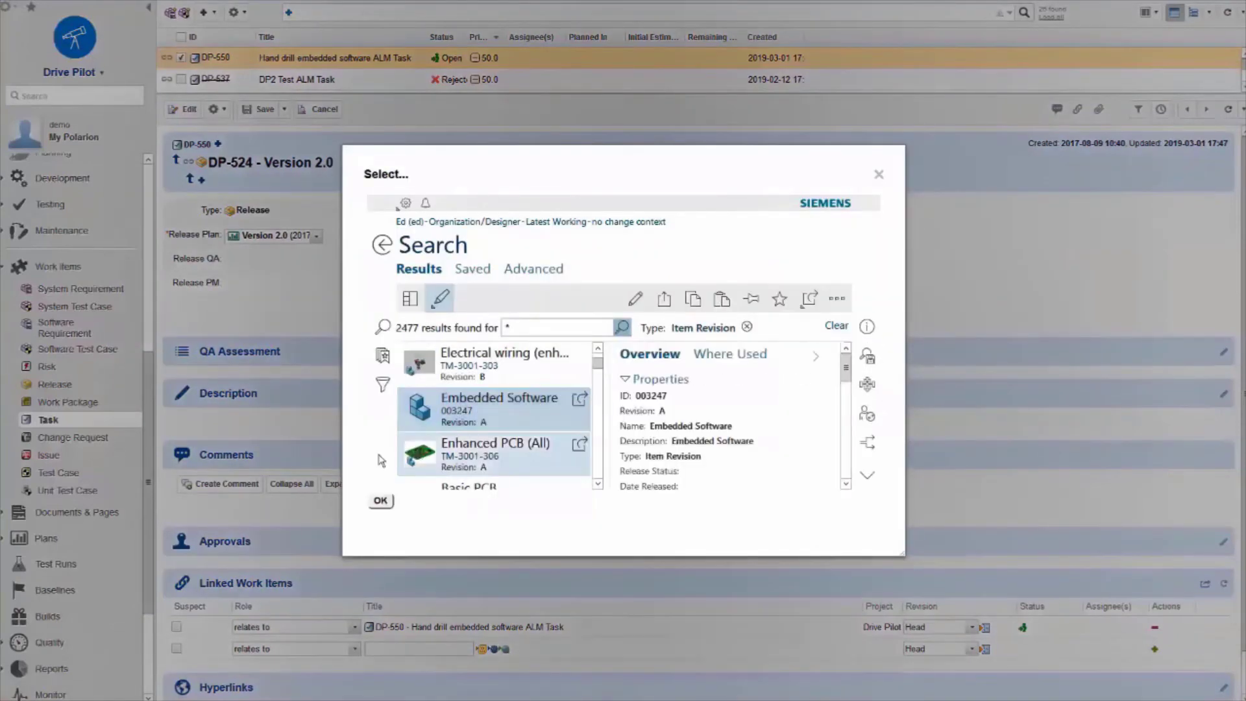
left_click(379, 500)
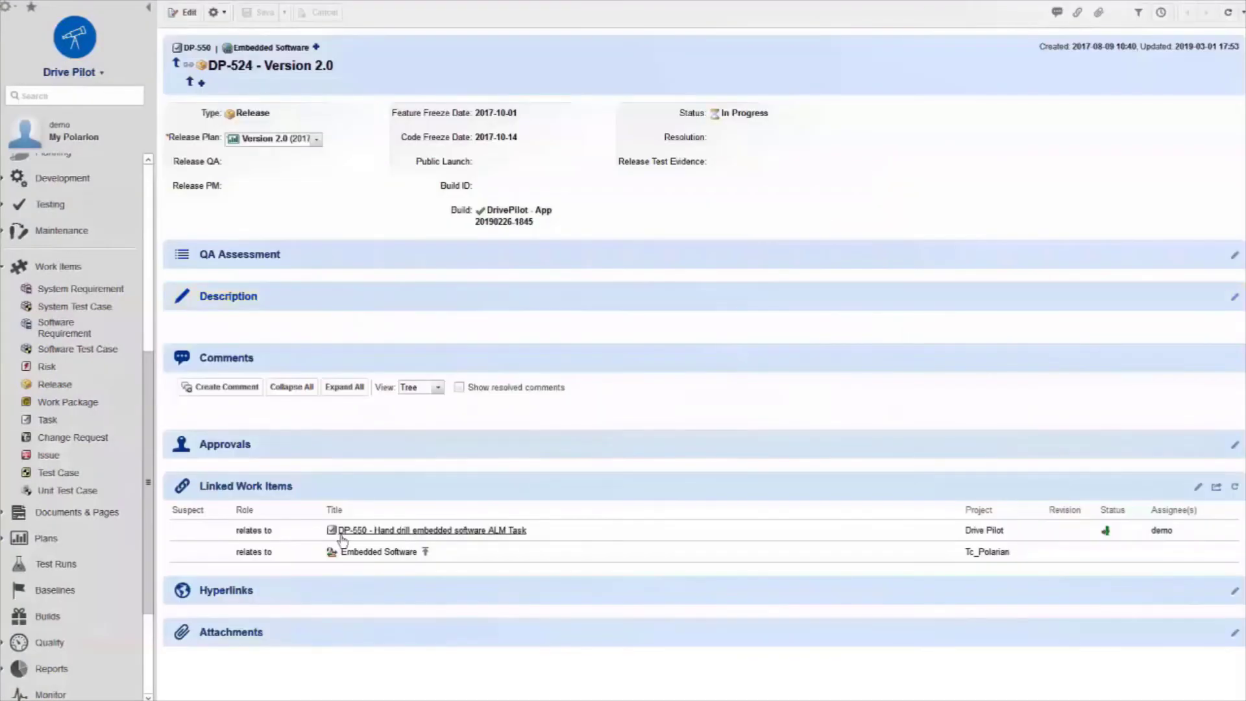
- Upload custmon64i.dll from the build's dll folder as dataset 'Binary Software for PCB'
left_click(425, 552)
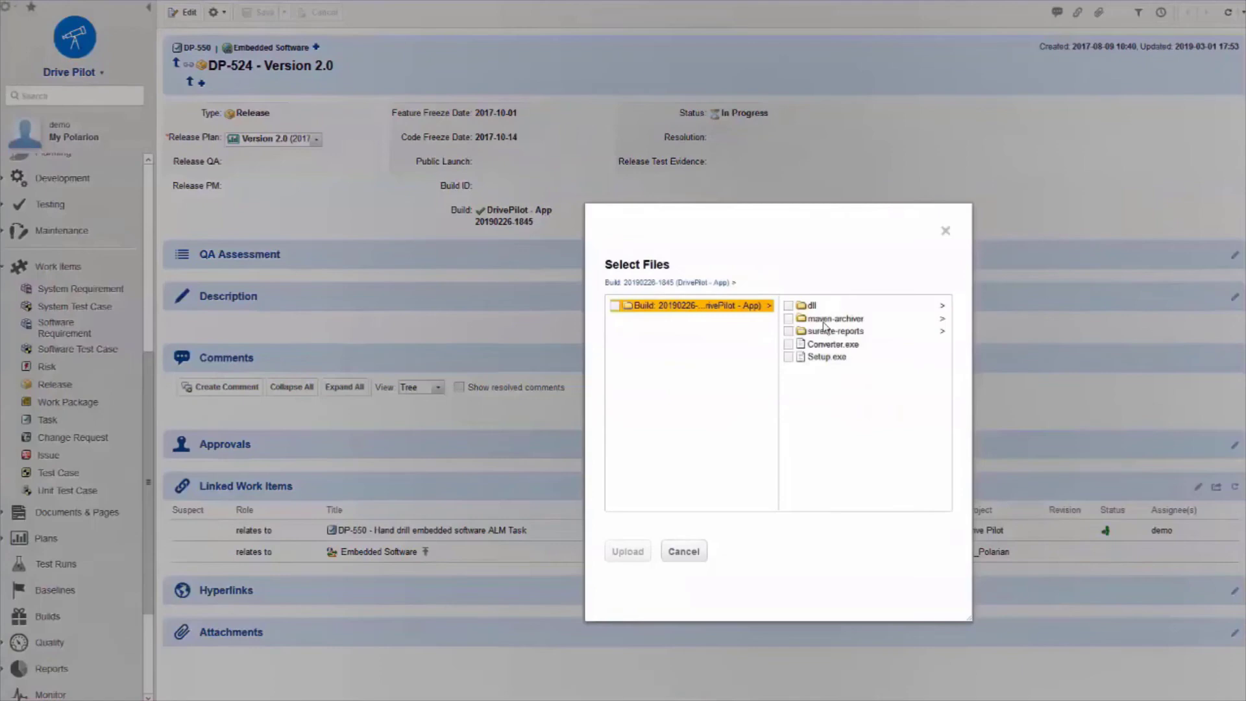
left_click(943, 308)
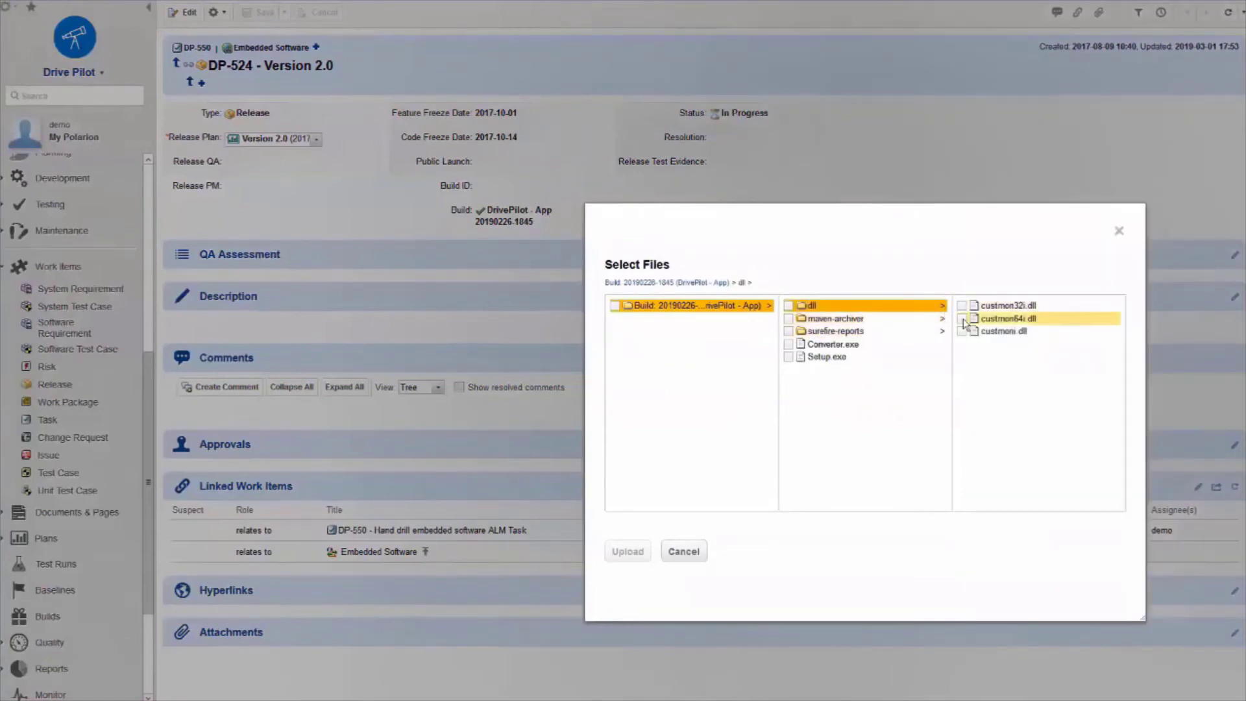
left_click(963, 320)
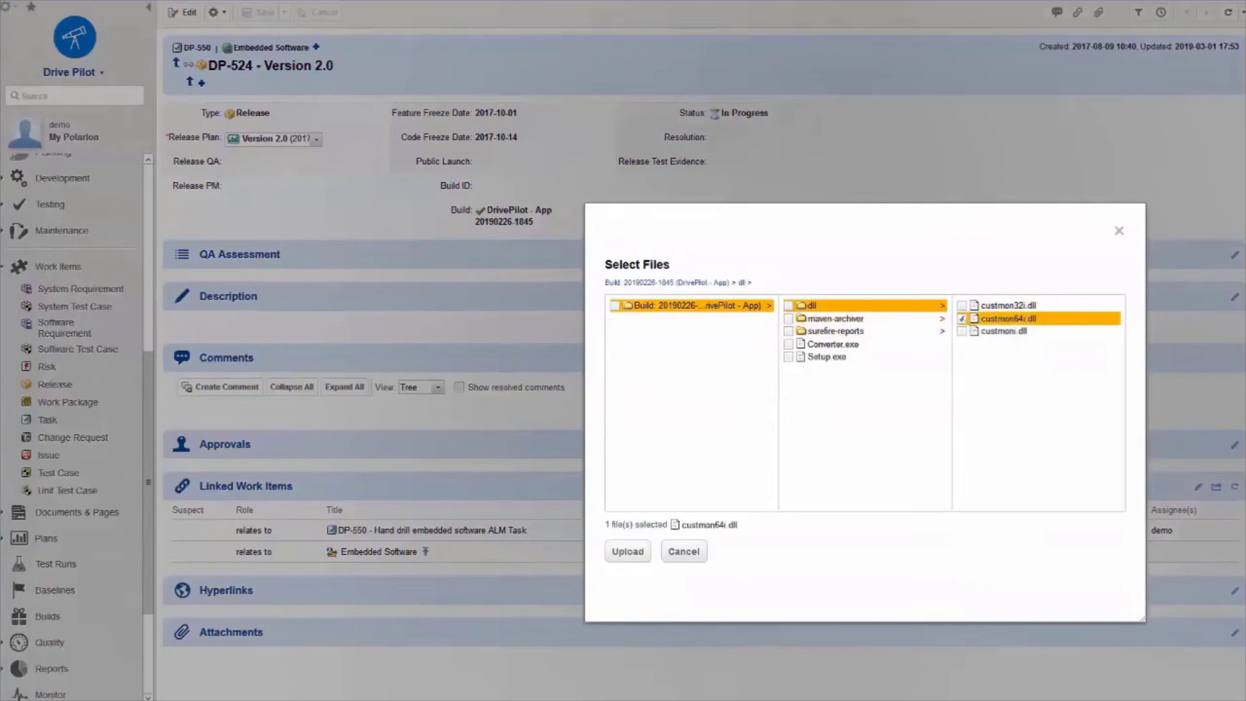
left_click(628, 550)
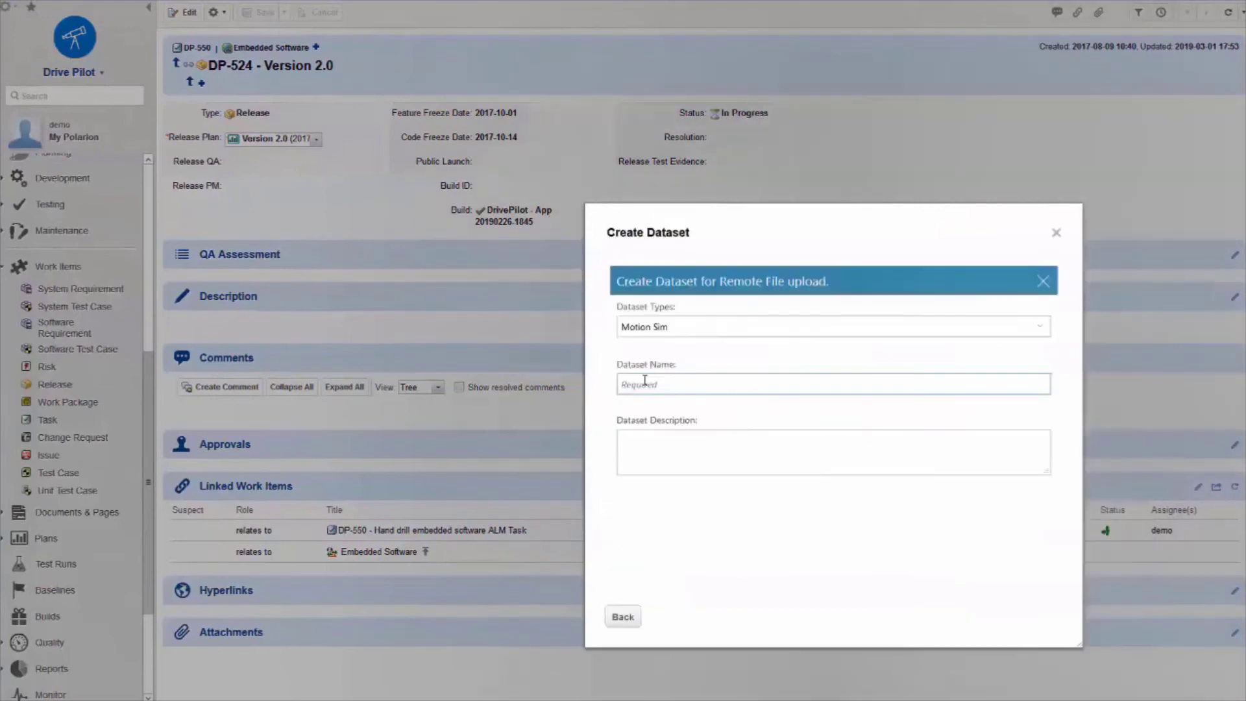
type("Binary Software for PCBHand drill PCB software")
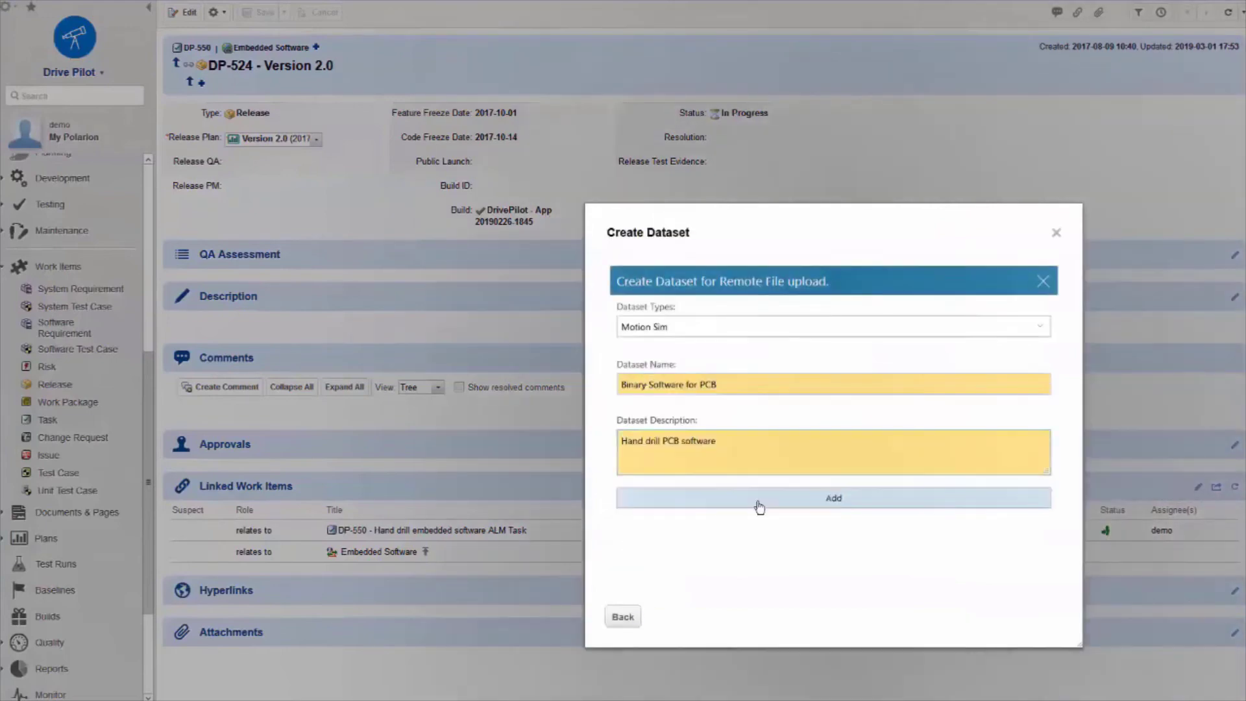
left_click(759, 507)
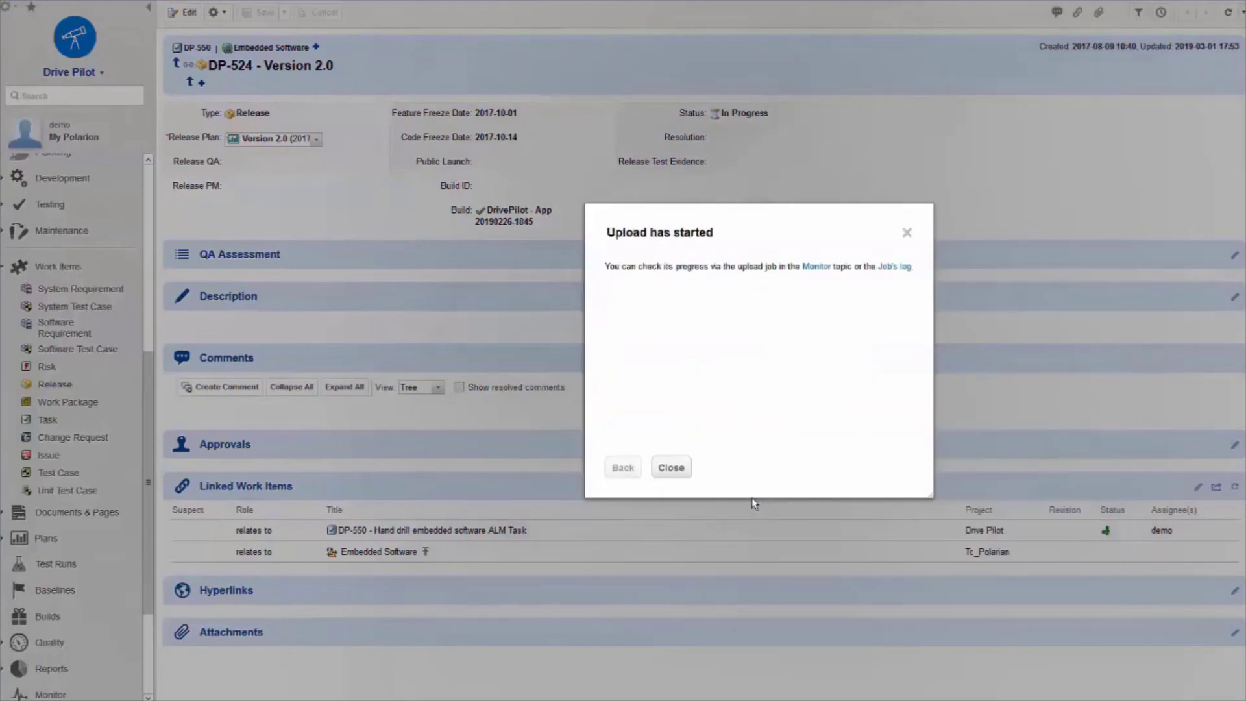